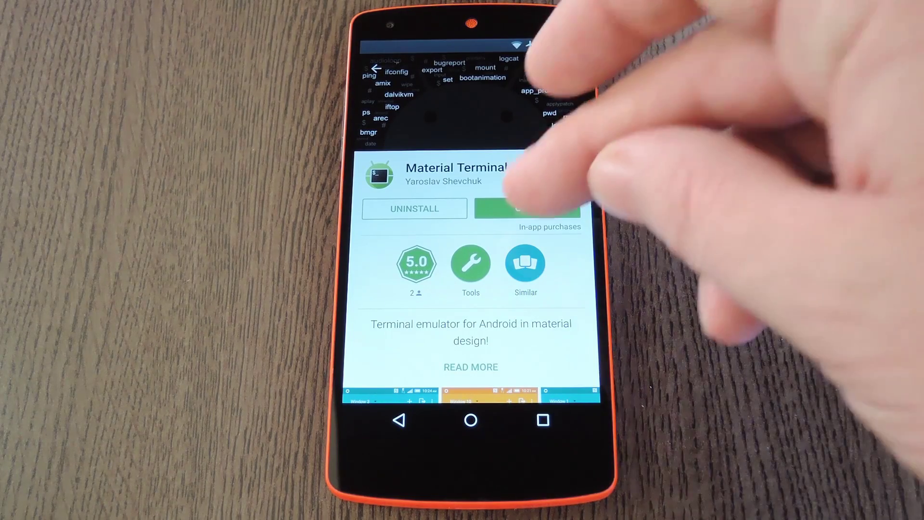
- Start Material Terminal using OPEN on its Google Play Store page
{"action": "left_click", "coordinate": [527, 208]}
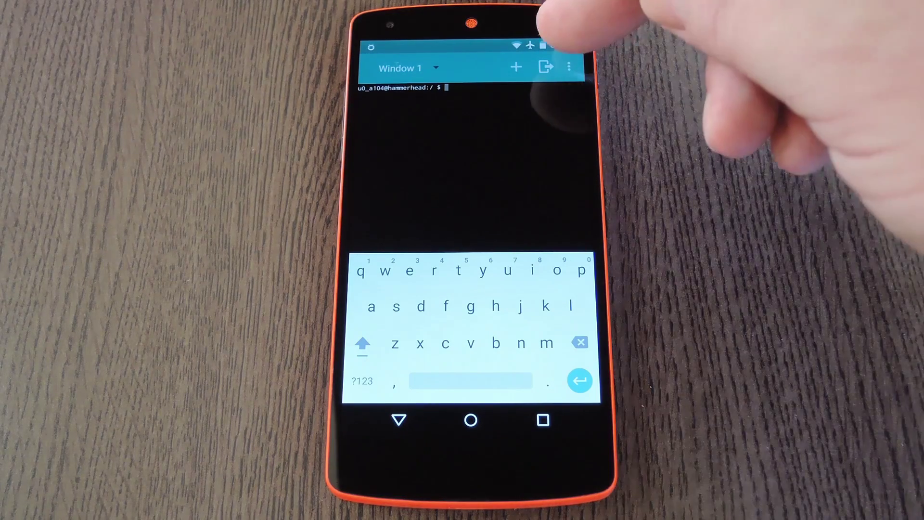
- Show the three-dot overflow menu in the Material Terminal toolbar
{"action": "left_click", "coordinate": [569, 67]}
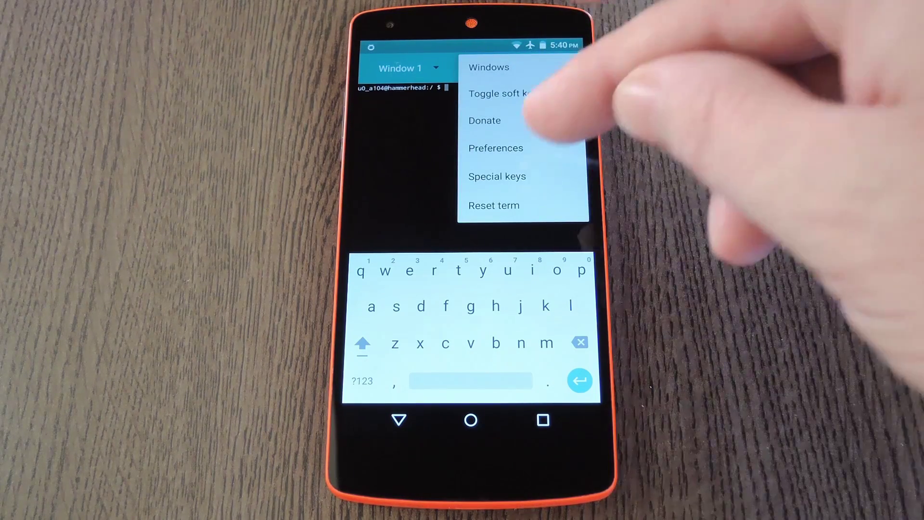
- In Preferences, set the terminal background color to pale green
{"action": "left_click", "coordinate": [496, 147]}
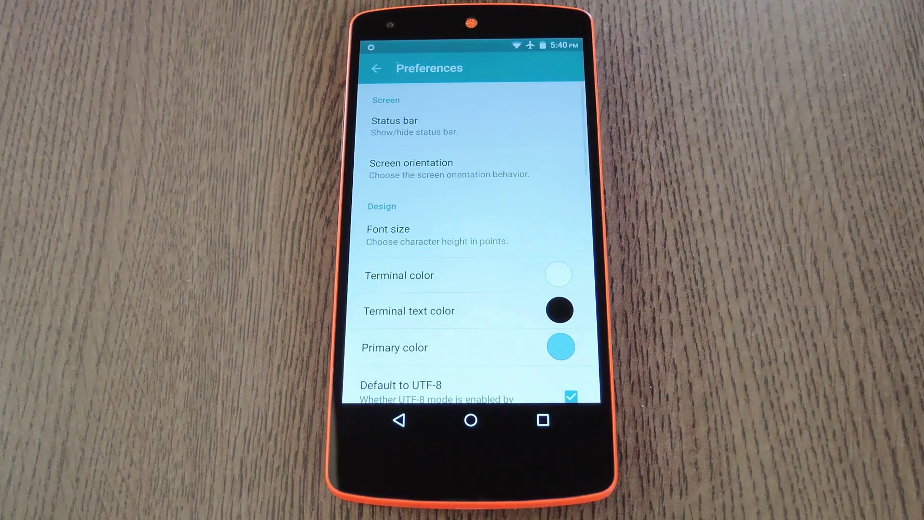
{"action": "scroll", "coordinate": [470, 253], "scroll_direction": "down", "scroll_amount": 2}
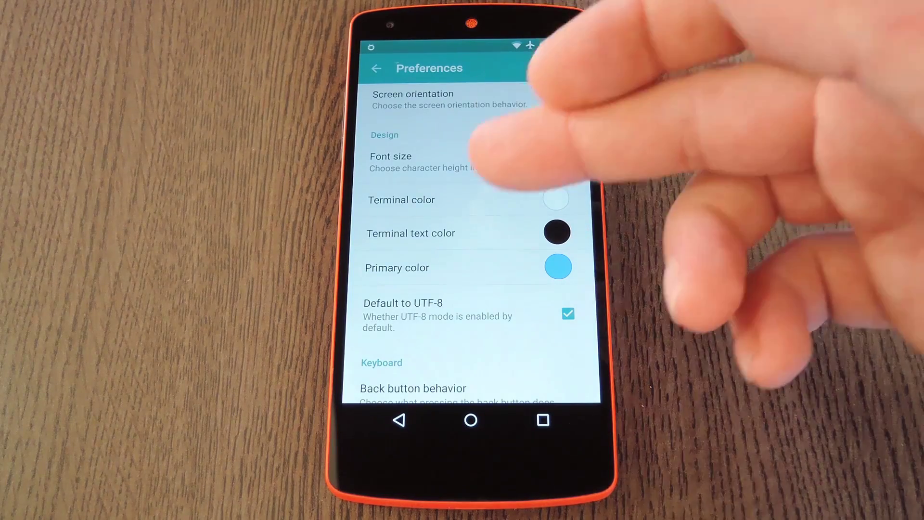
{"action": "left_click", "coordinate": [469, 200]}
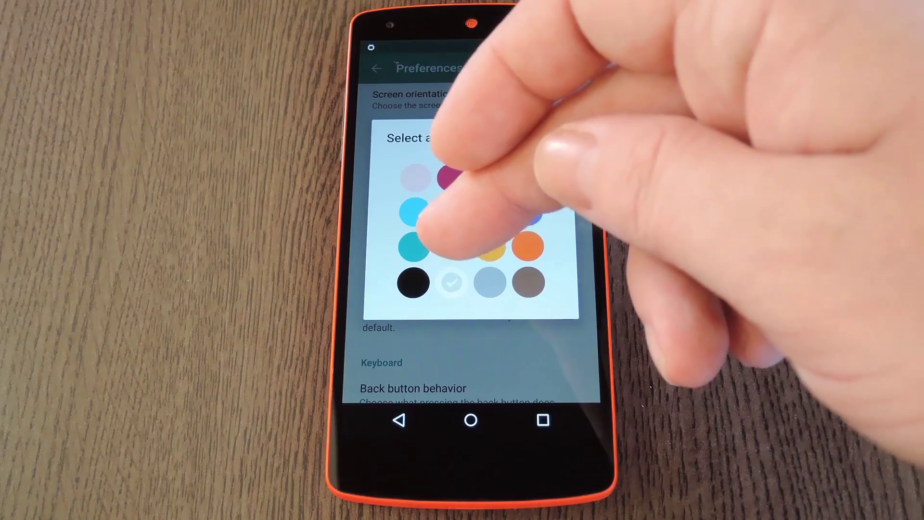
{"action": "left_click", "coordinate": [453, 246]}
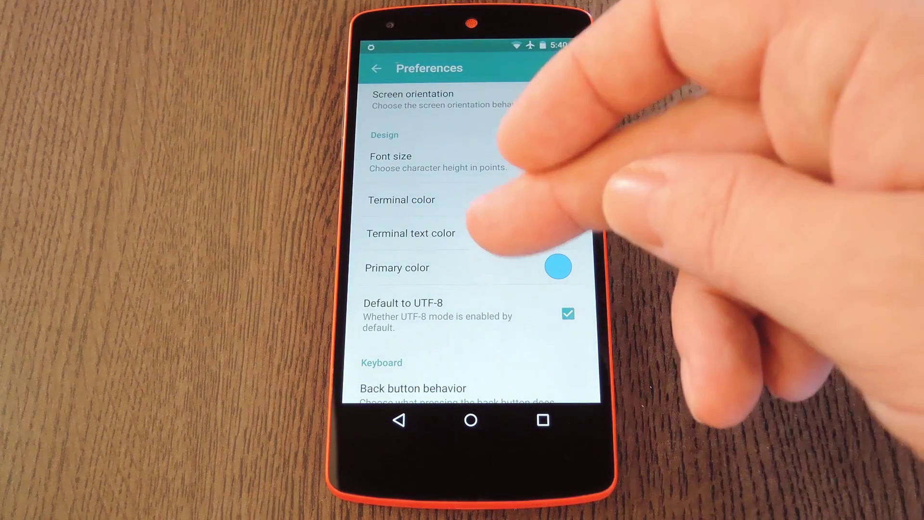
- Set the terminal text color to blue-grey and the primary toolbar color to orange
{"action": "left_click", "coordinate": [470, 233]}
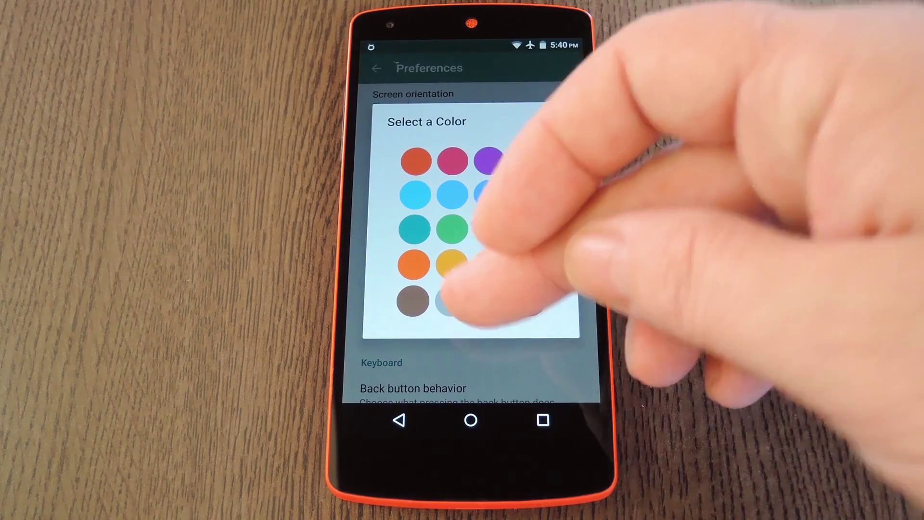
{"action": "left_click", "coordinate": [490, 301]}
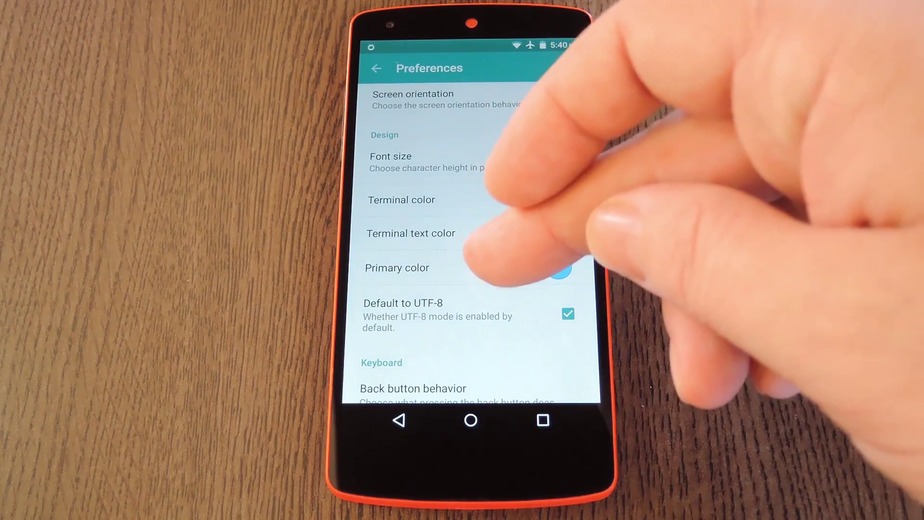
{"action": "left_click", "coordinate": [505, 268]}
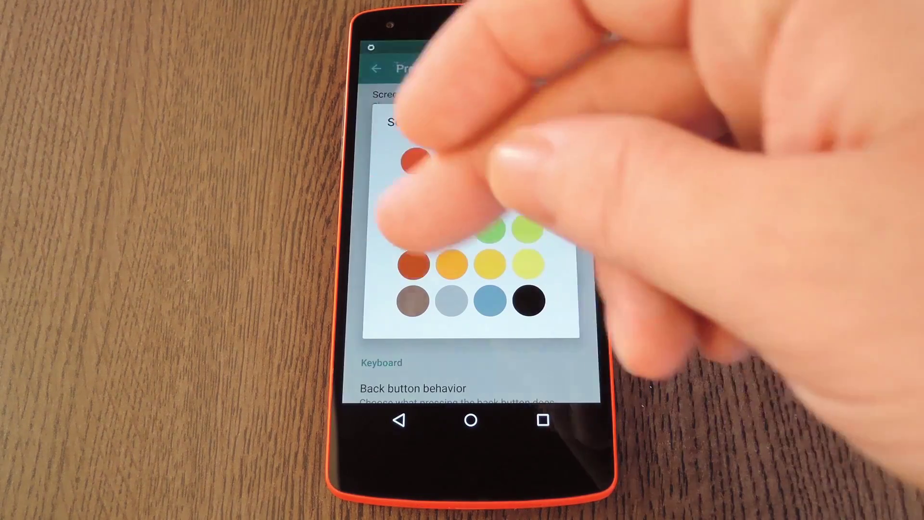
{"action": "left_click", "coordinate": [414, 264]}
- Leave Preferences for the terminal, now pale green under an orange header
{"action": "left_click", "coordinate": [375, 68]}
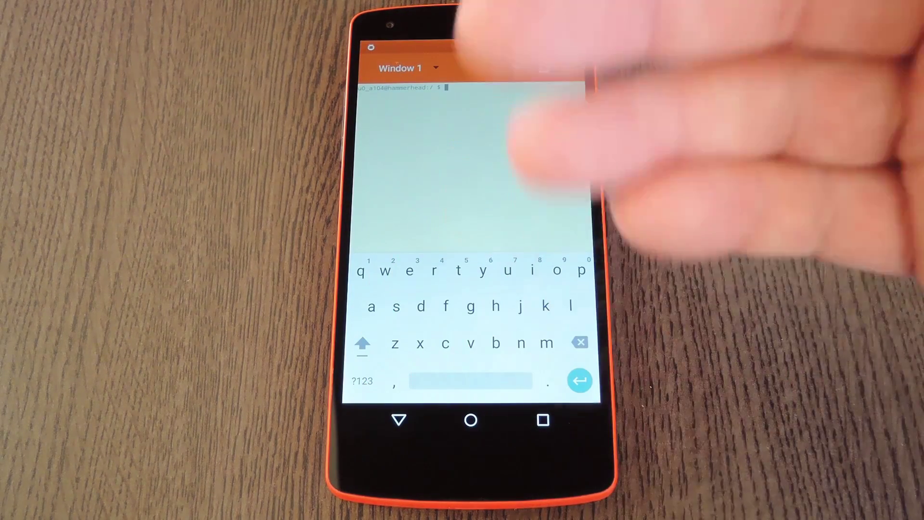